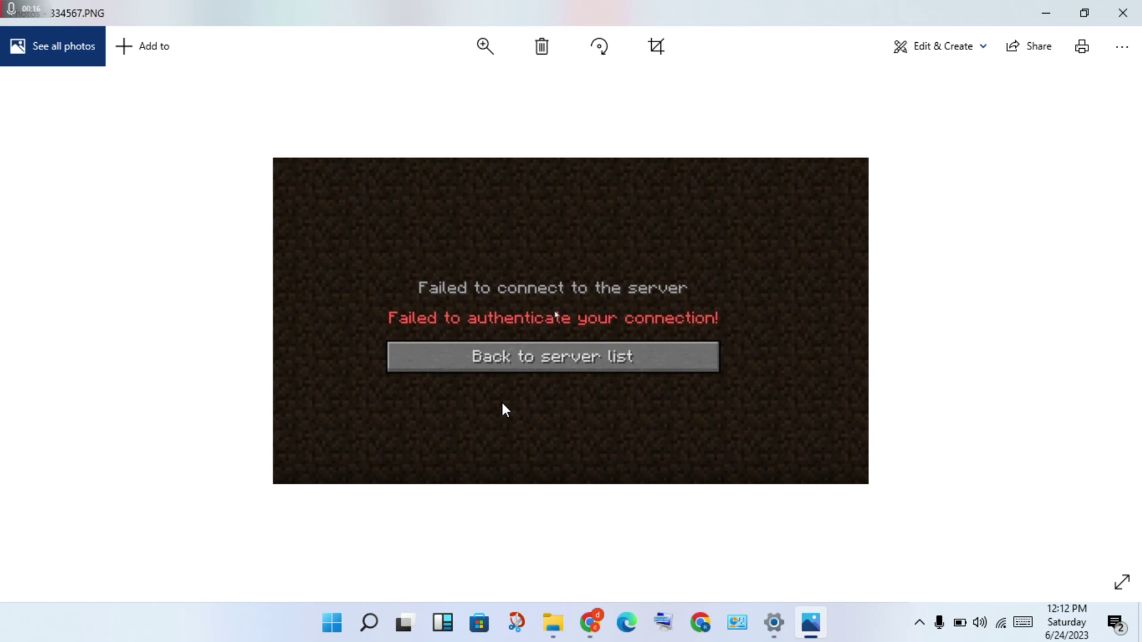
Close the authentication-error screenshot and bring up the System32\drivers folder window.
click(1123, 13)
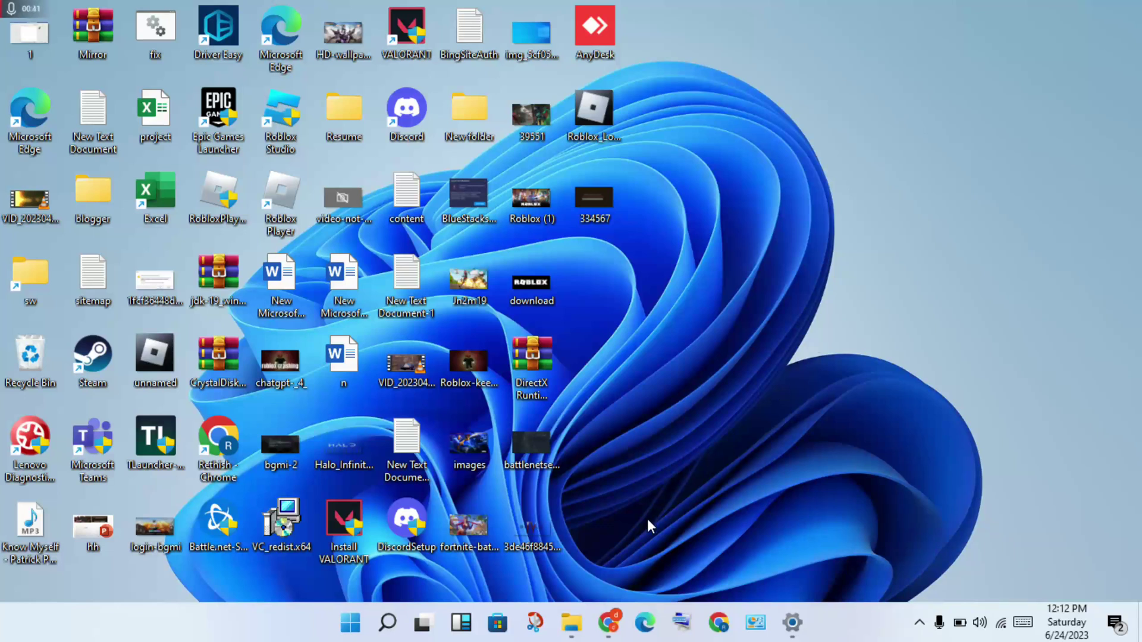
click(572, 622)
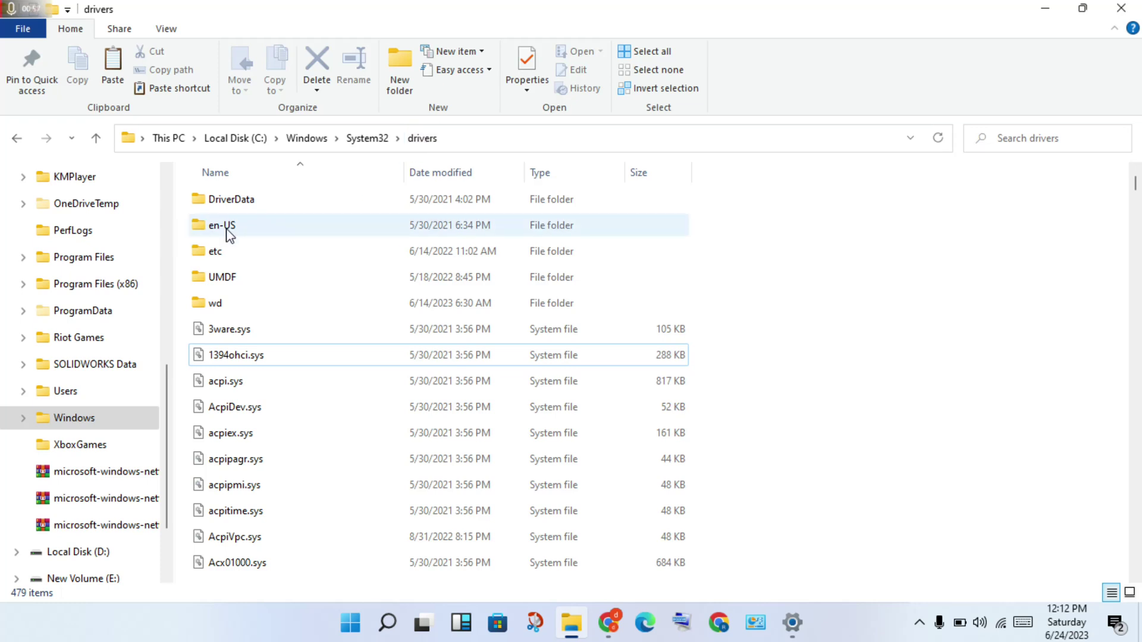
Copy the hosts file from C:\Windows\System32\drivers\etc, then minimize Explorer to the desktop.
click(259, 256)
double_click(259, 256)
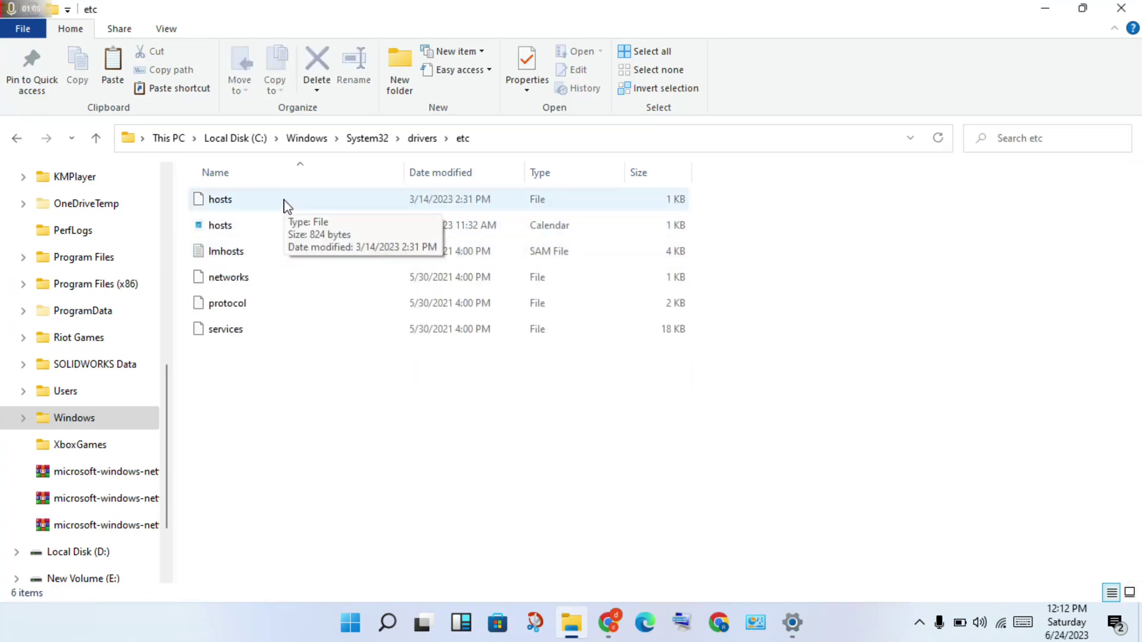
click(284, 206)
right_click(284, 207)
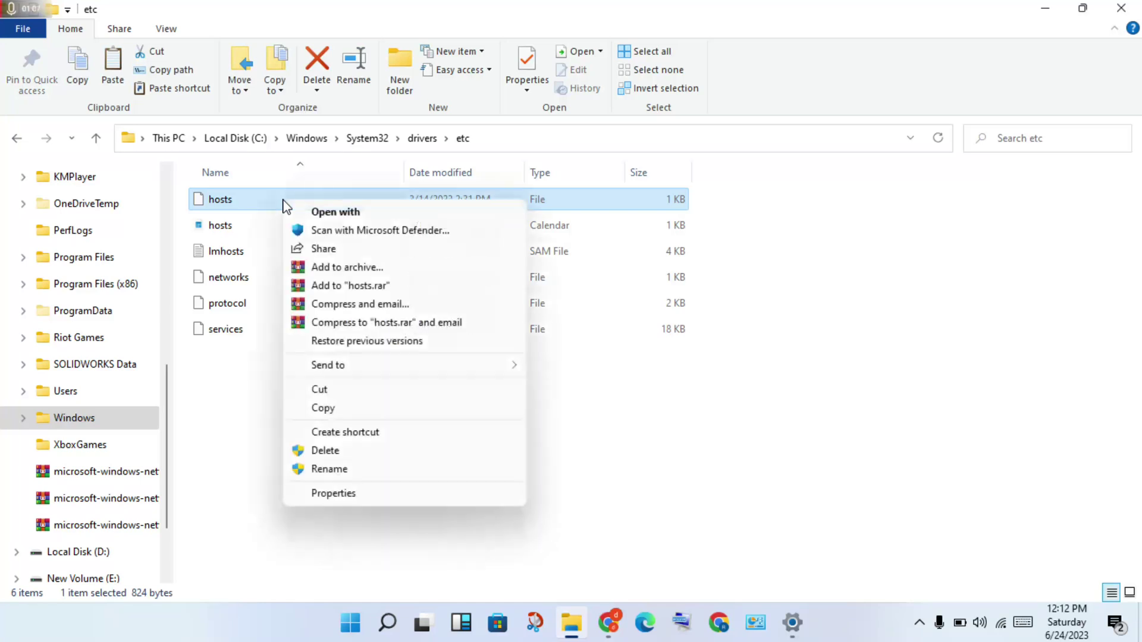
click(324, 407)
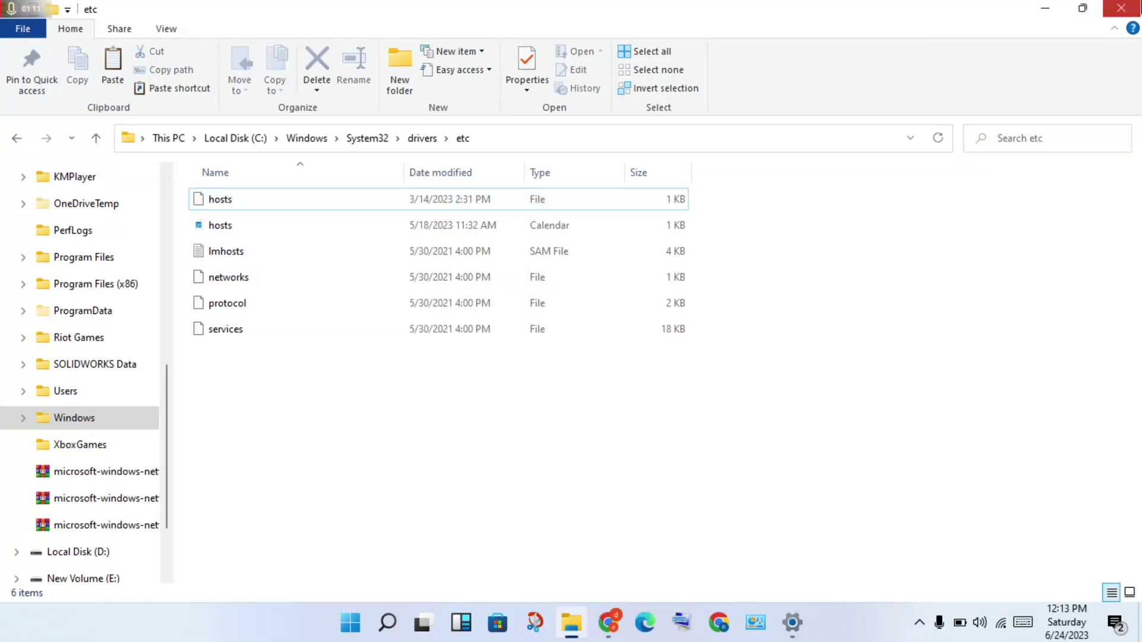
click(1141, 616)
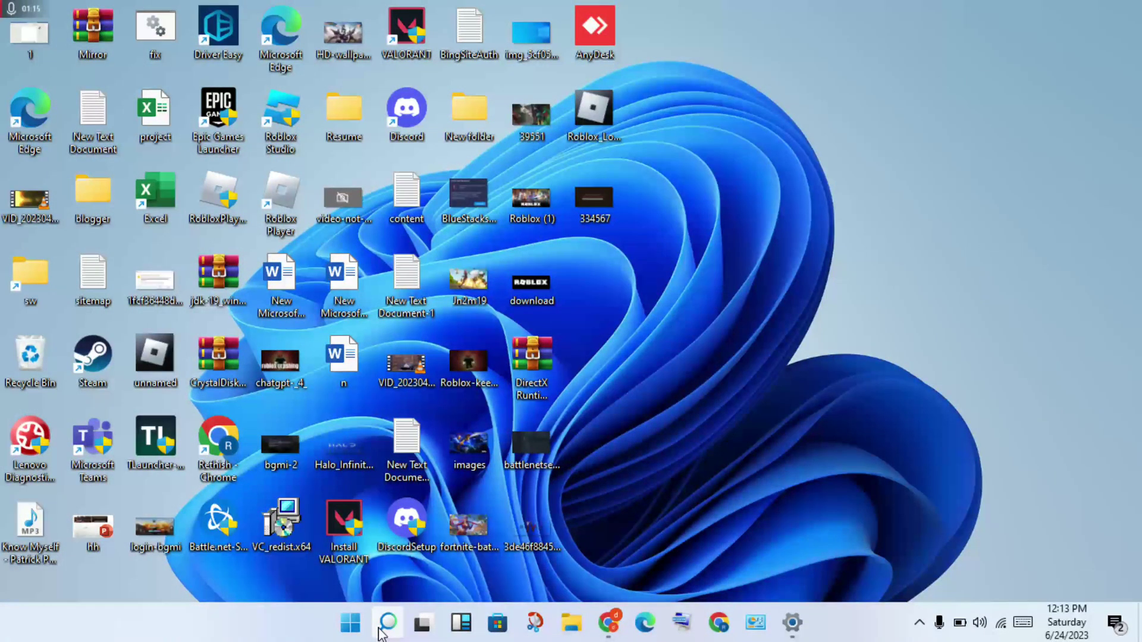
Use Windows search to launch Run and open %localappdata% in Explorer.
click(381, 633)
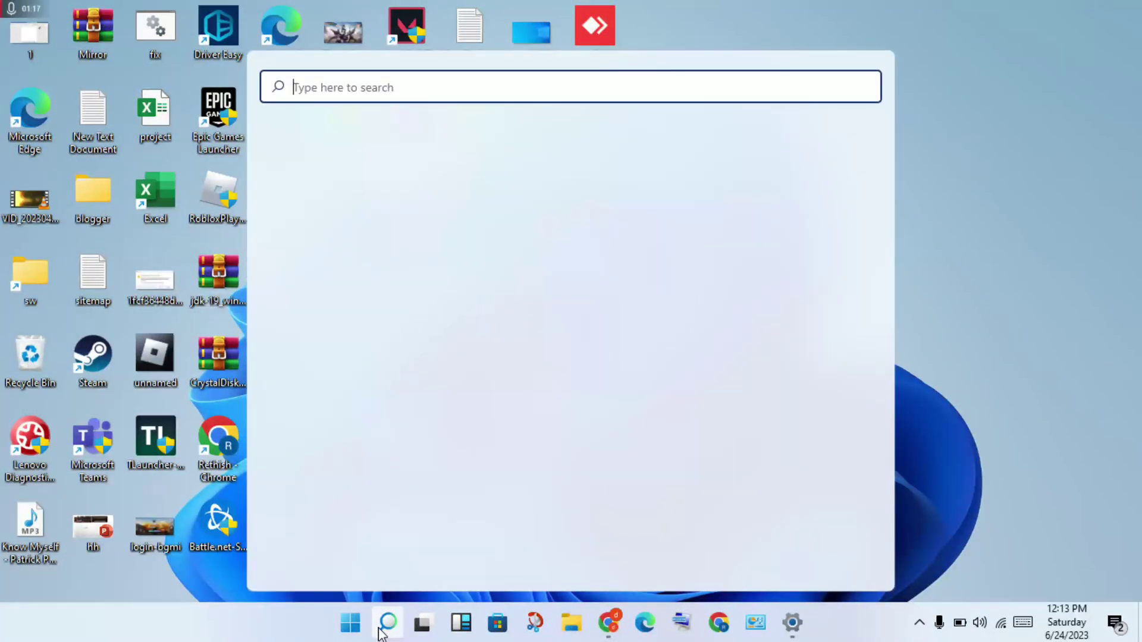
text(run)
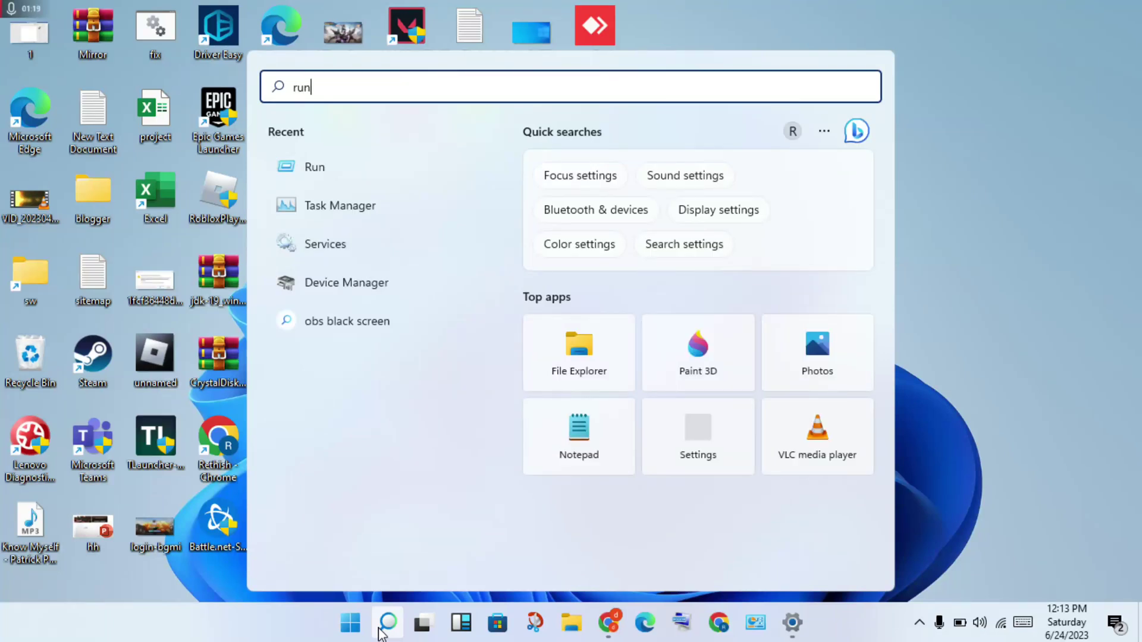
key(Return)
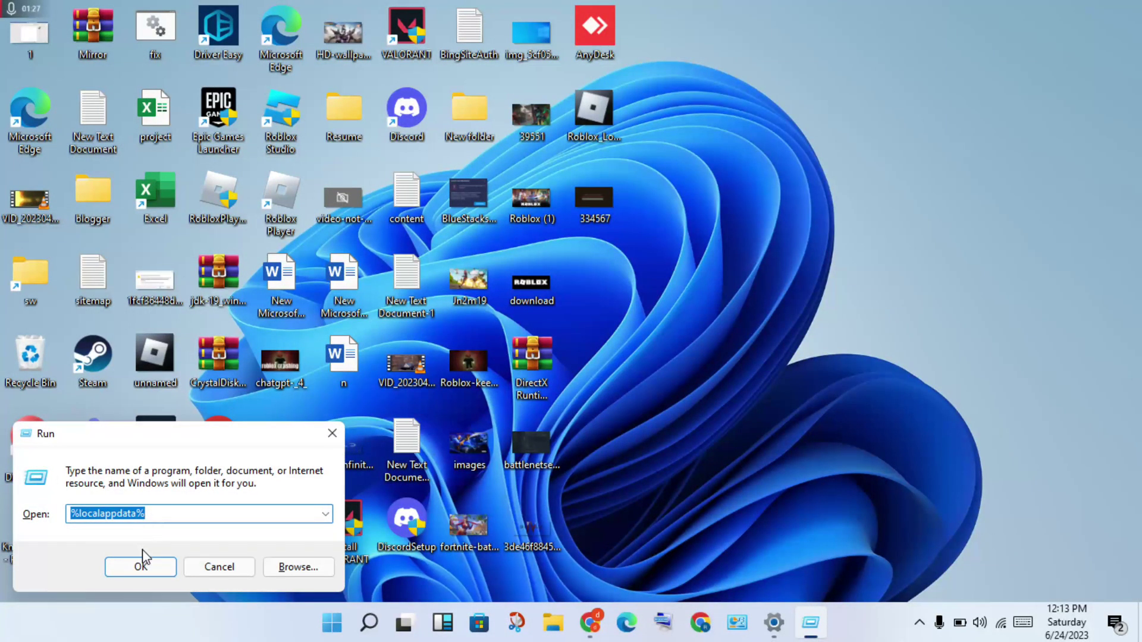
click(147, 565)
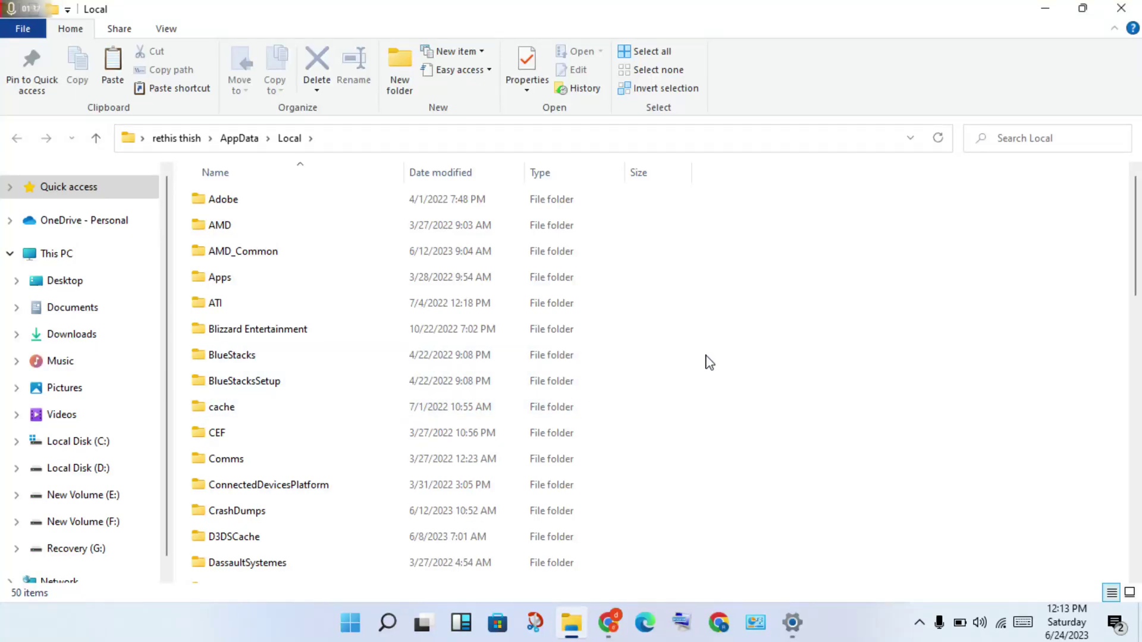
Paste the copied hosts file into AppData\Roaming\.minecraft and close Explorer.
click(239, 139)
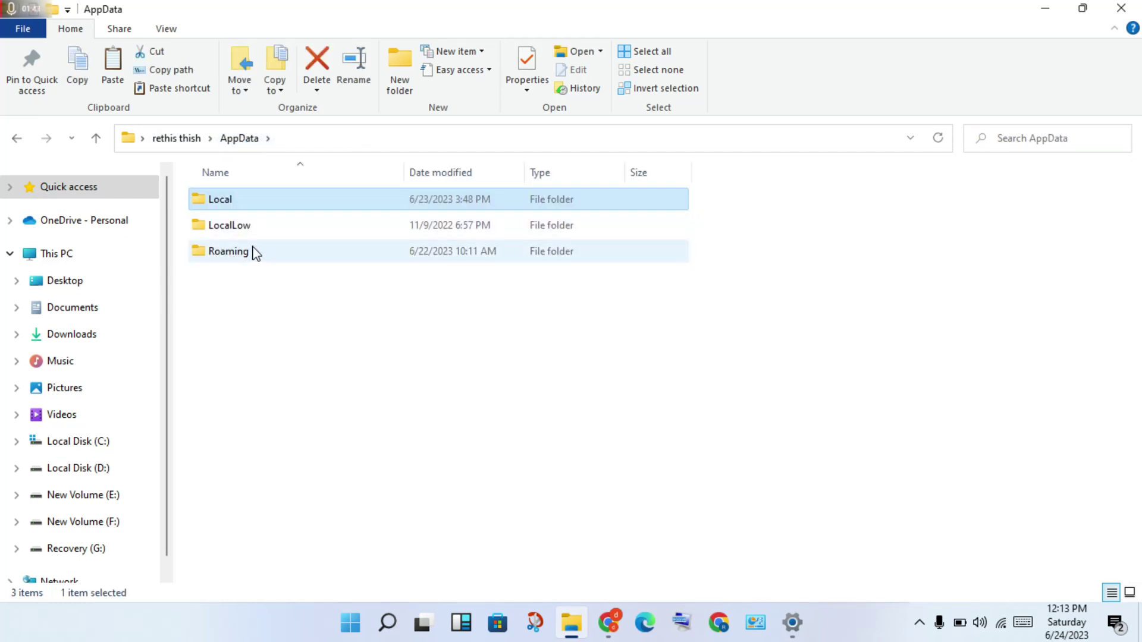
double_click(229, 252)
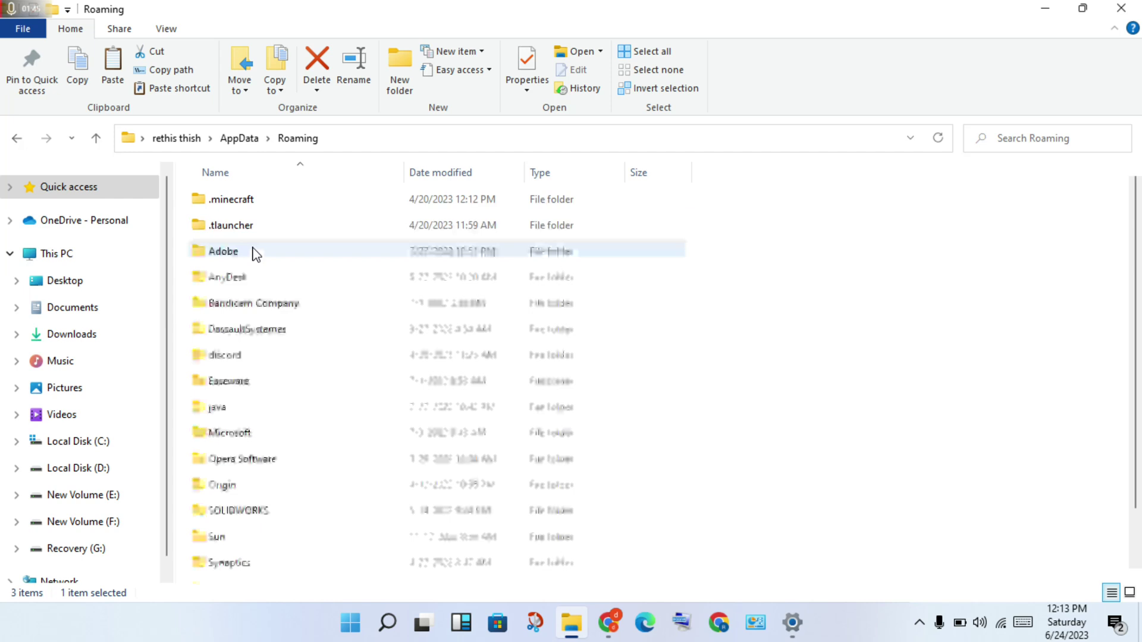
double_click(338, 206)
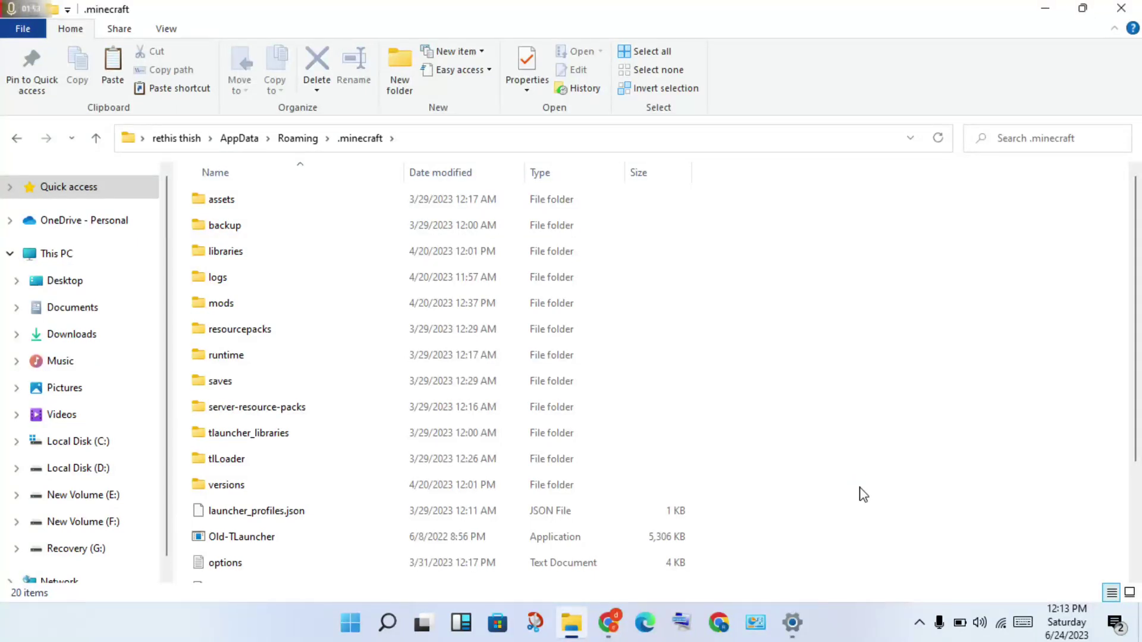
key(ctrl+v)
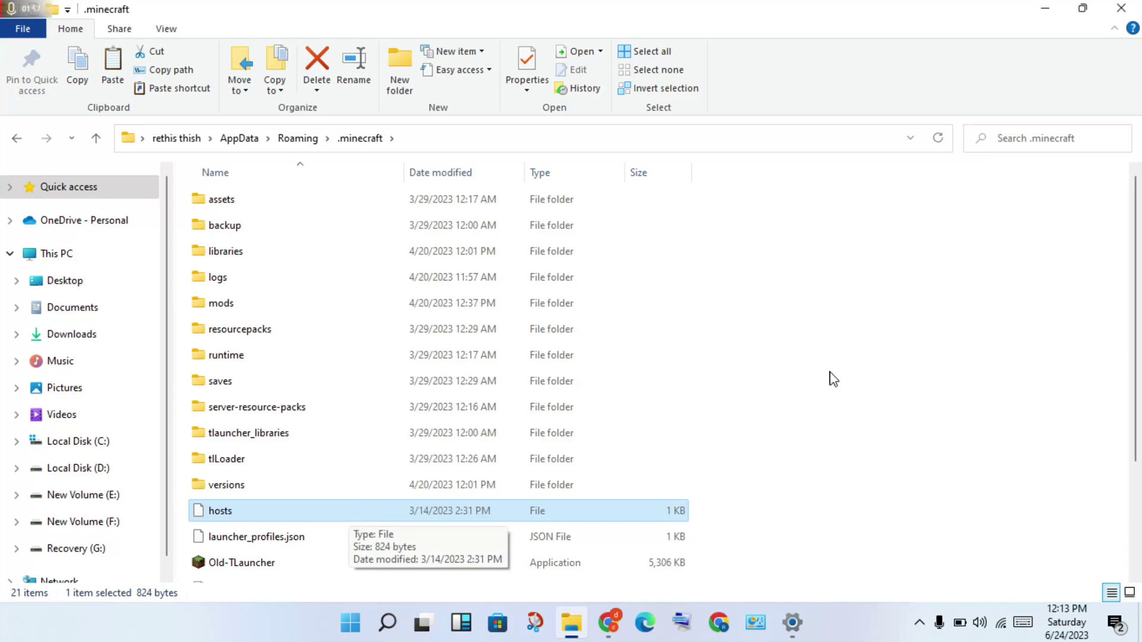
click(849, 375)
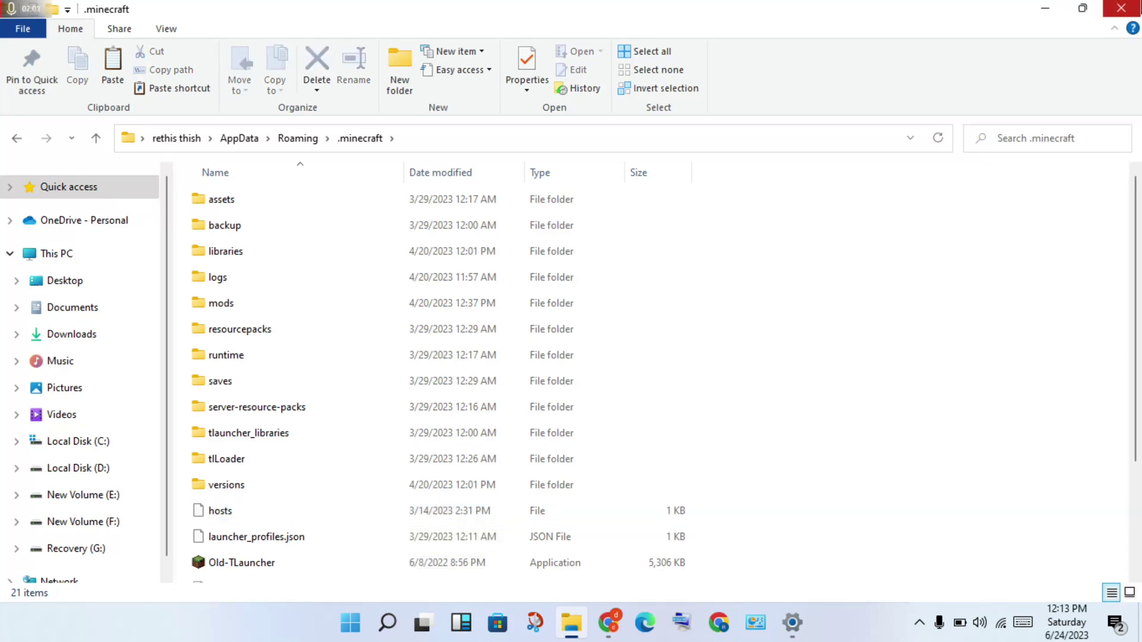
click(1121, 8)
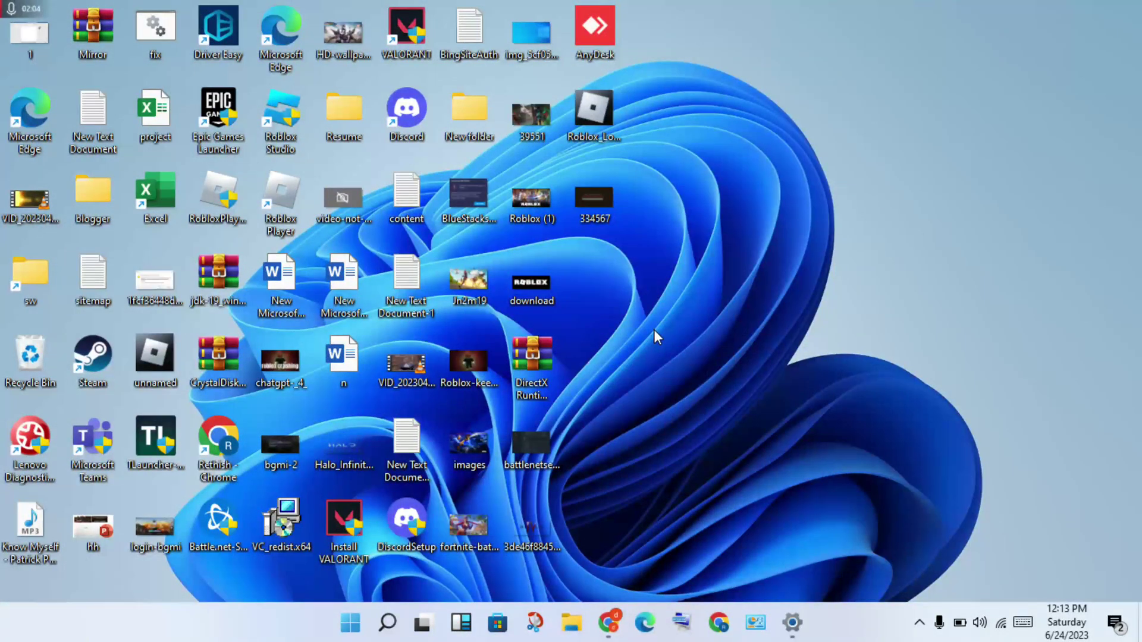
Open Windows Settings from the taskbar and go to the Apps category.
click(792, 622)
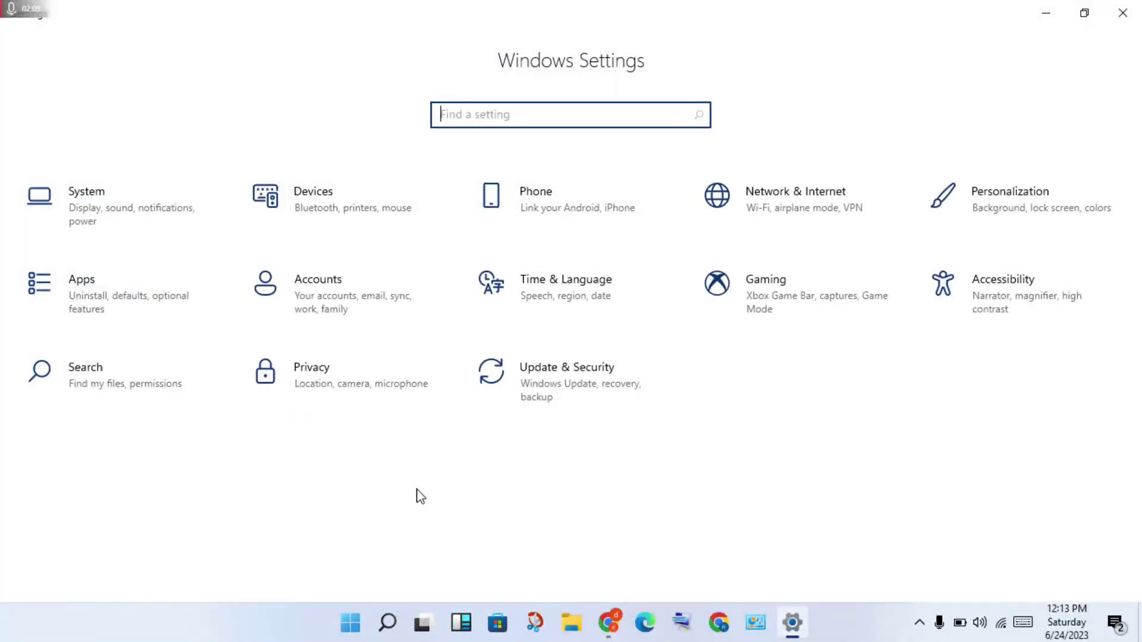
click(93, 304)
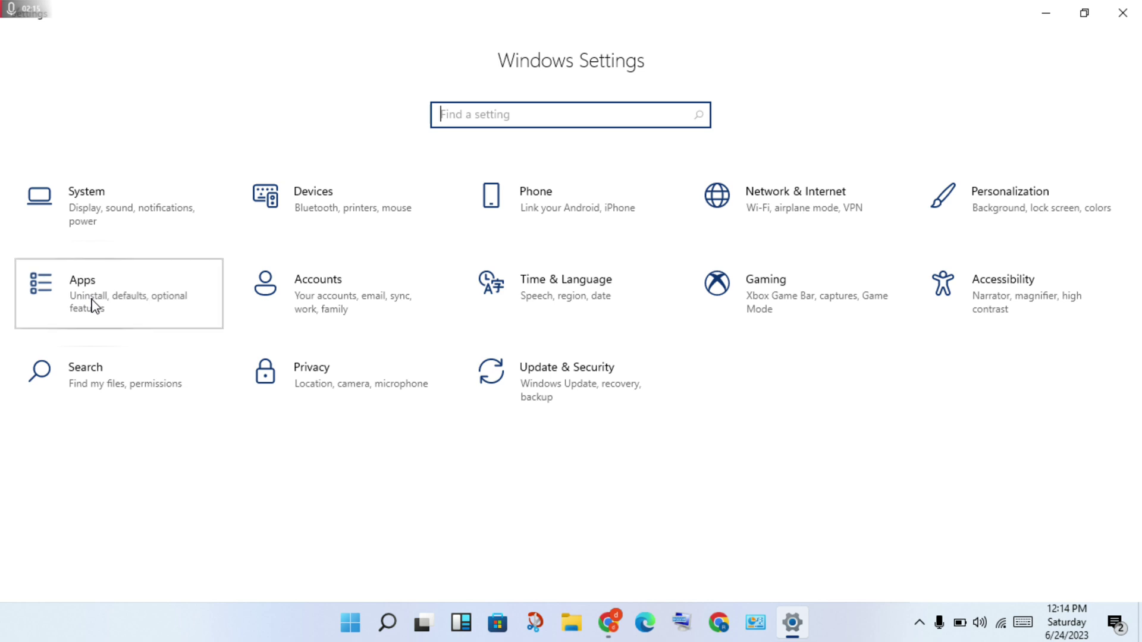
click(93, 304)
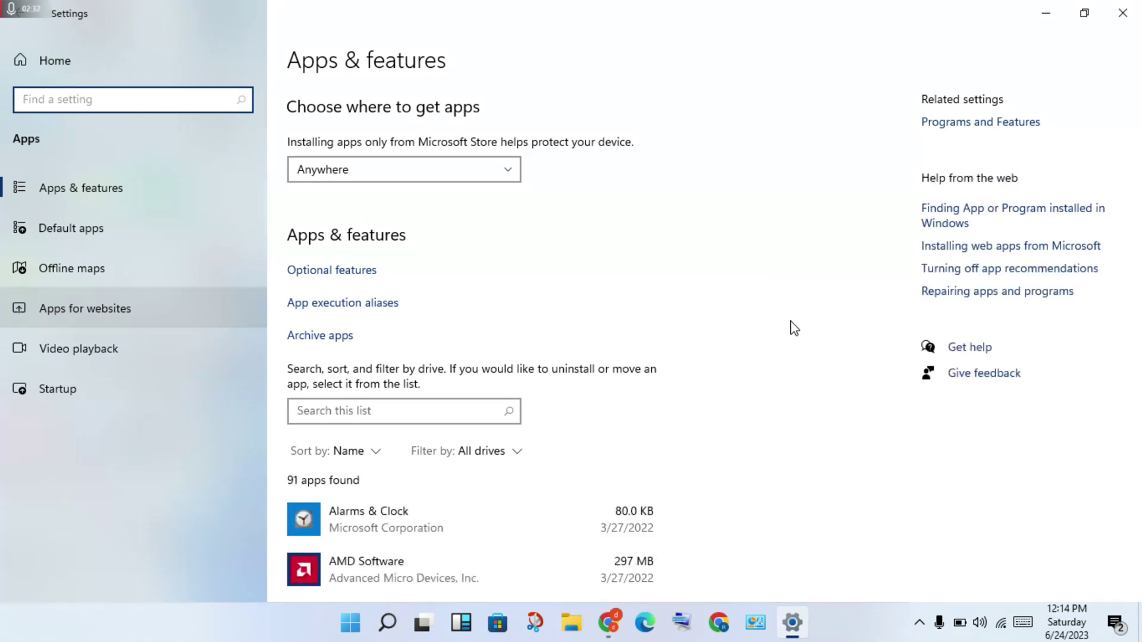
scroll(786, 334, down, 10)
scroll(785, 335, down, 5)
scroll(785, 334, down, 10)
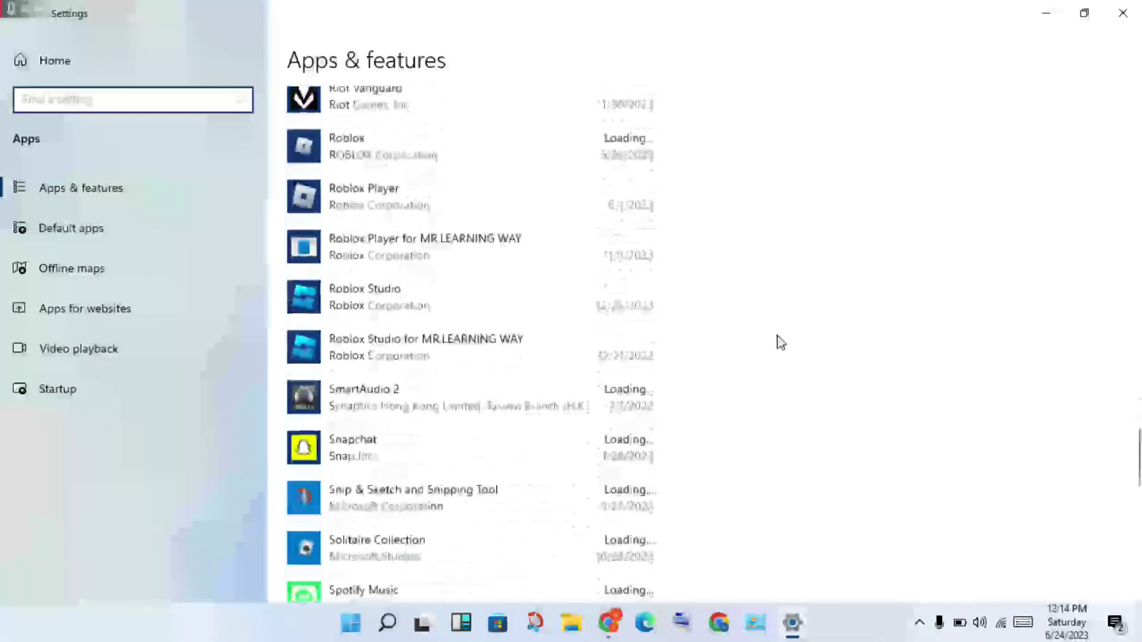
scroll(781, 339, up, 1)
scroll(779, 342, up, 3)
scroll(778, 340, up, 1)
scroll(778, 340, up, 5)
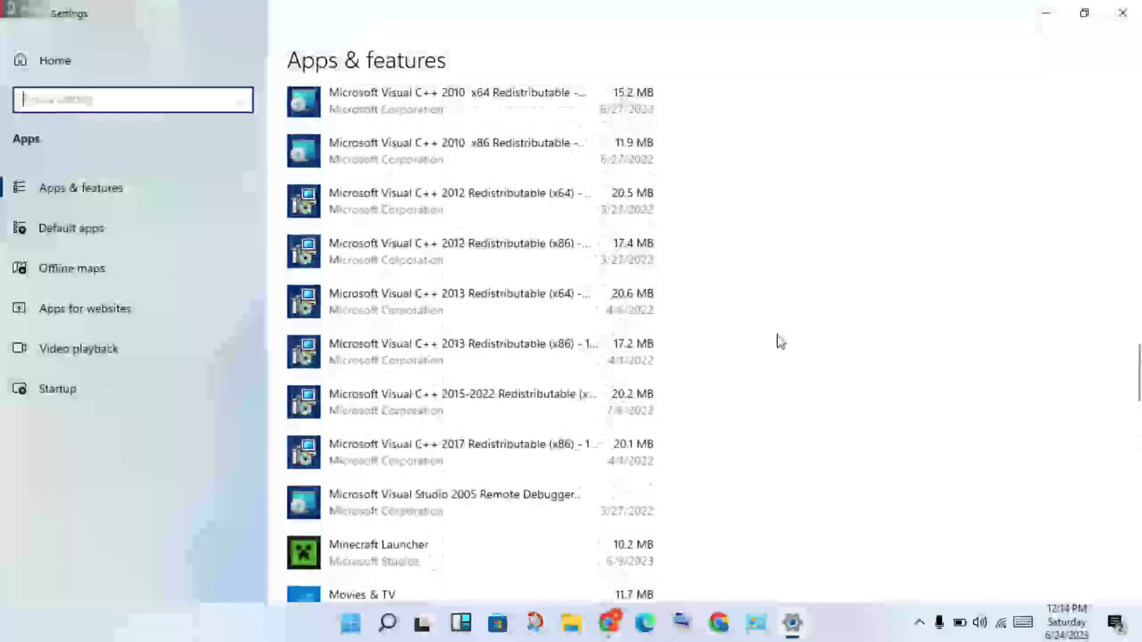
Show Minecraft Launcher's advanced options with Repair, Reset and Uninstall, then close Settings.
click(461, 570)
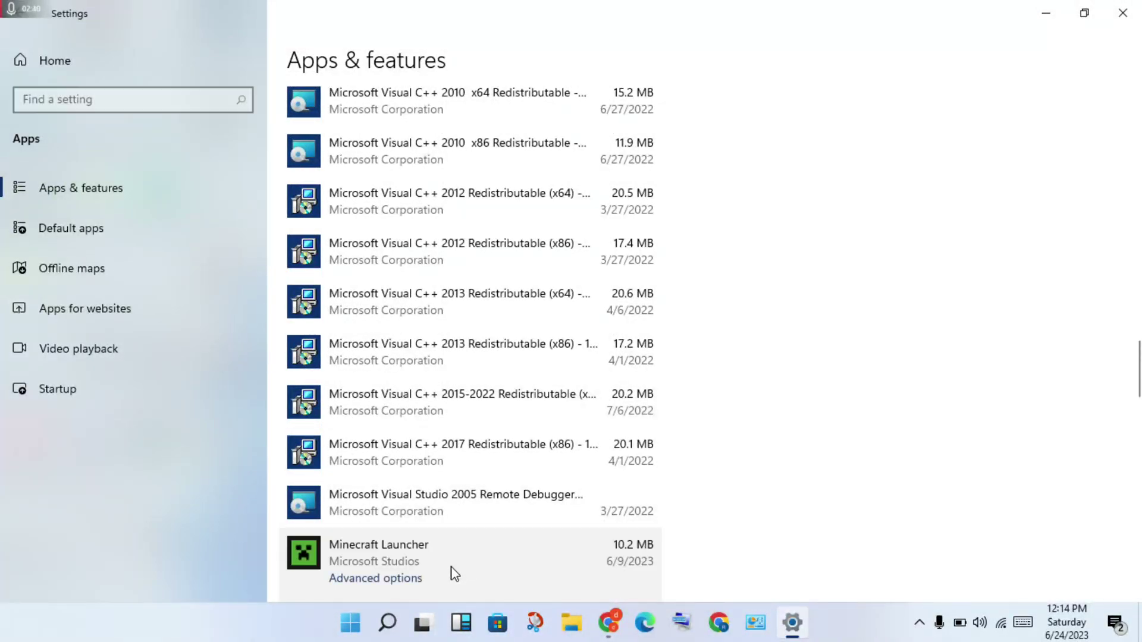
click(398, 580)
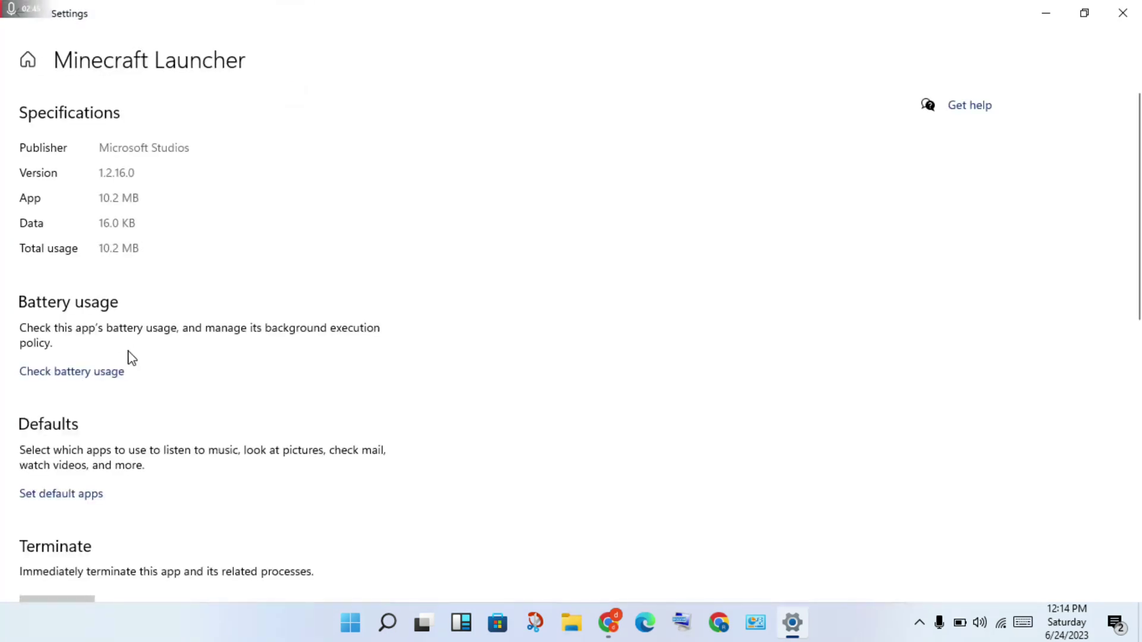
scroll(131, 357, down, 5)
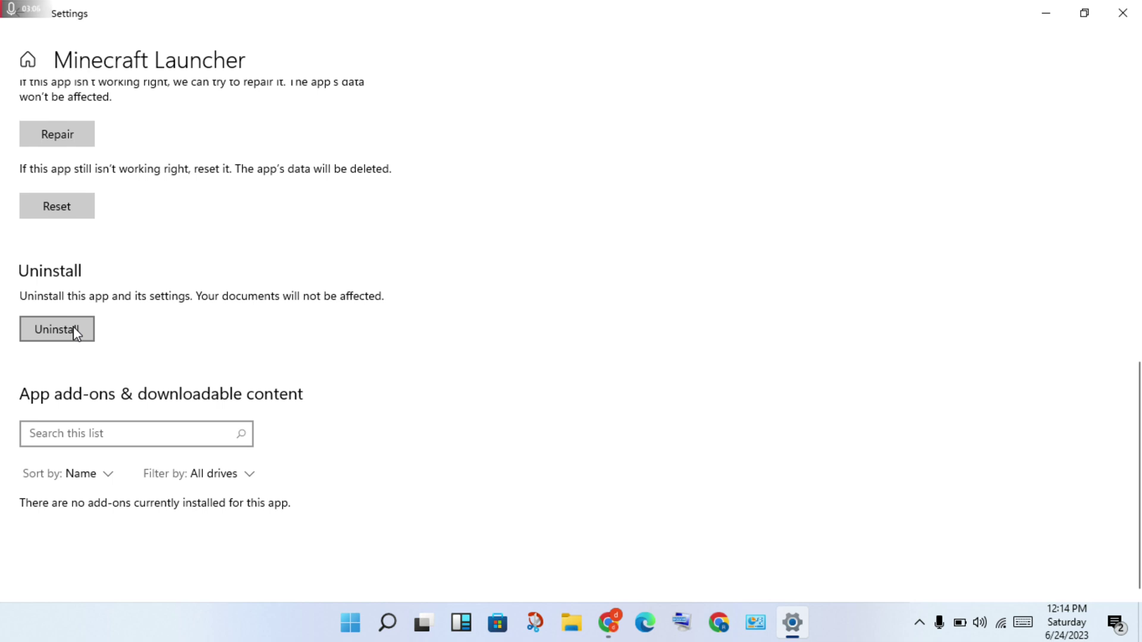
click(1123, 13)
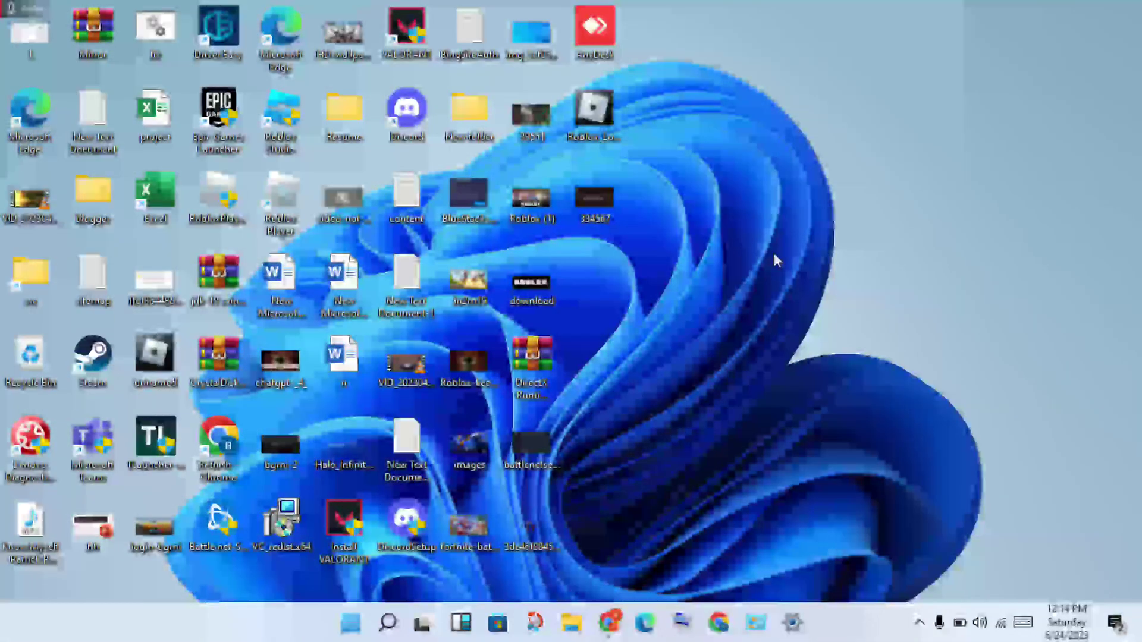